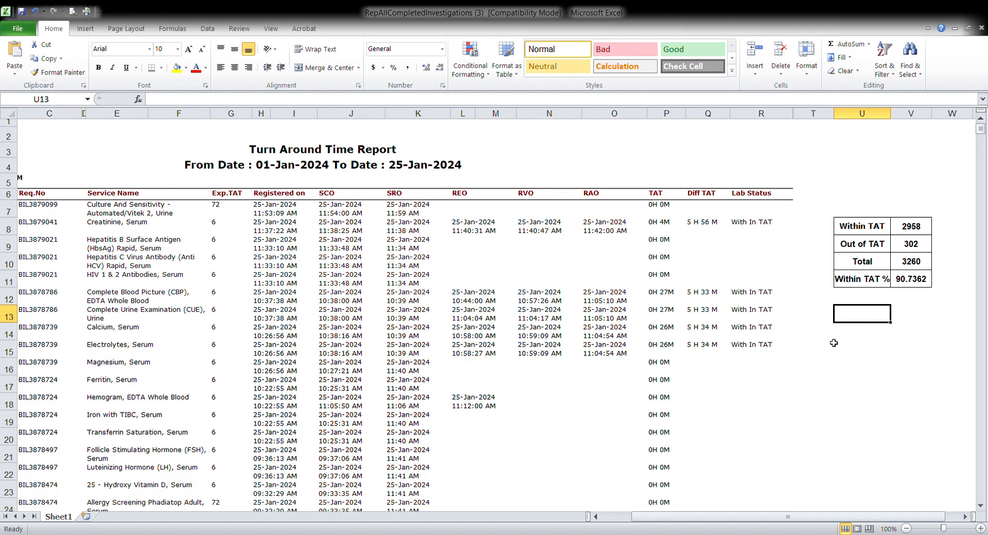
Enter the label Within TAT in cell U13 below the summary table
click(979, 508)
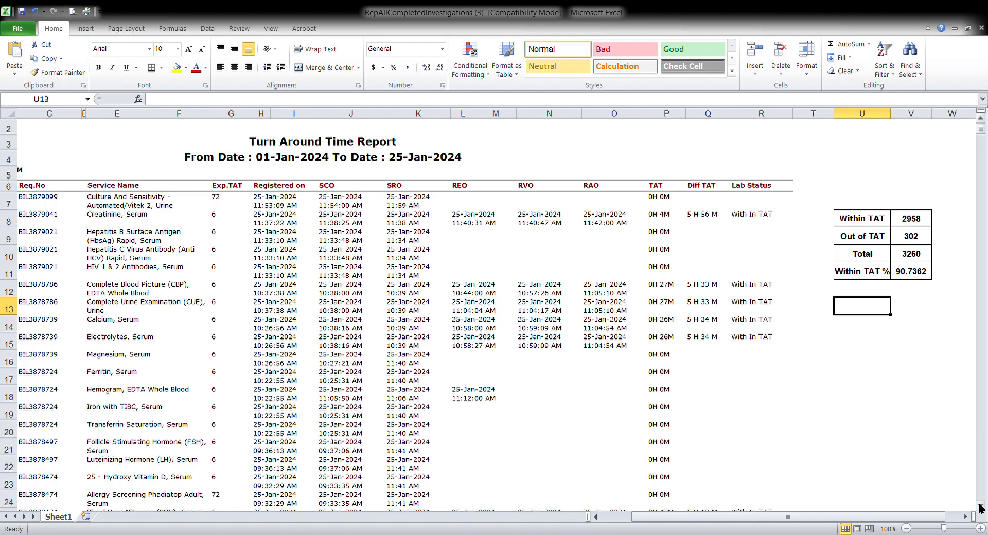
drag(980, 507, 979, 507)
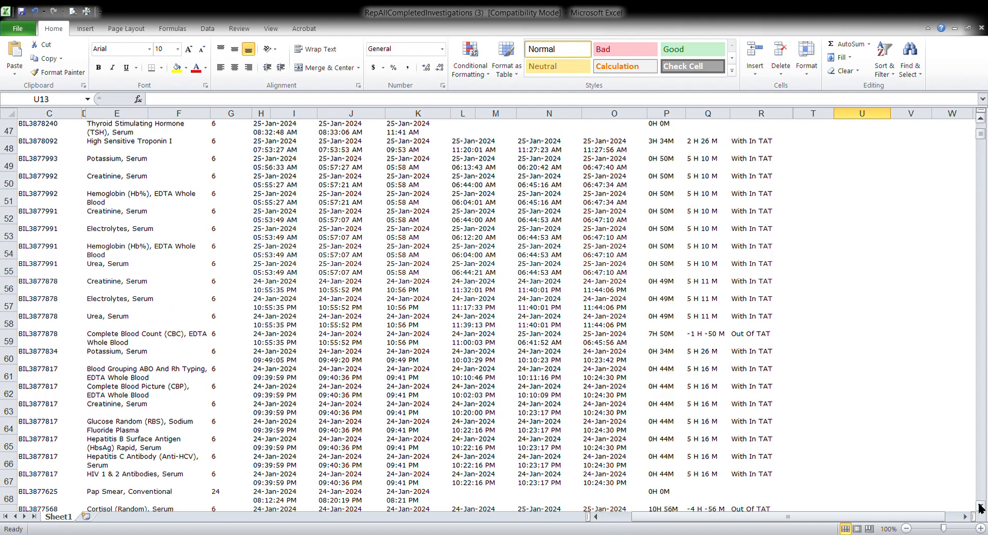
click(755, 338)
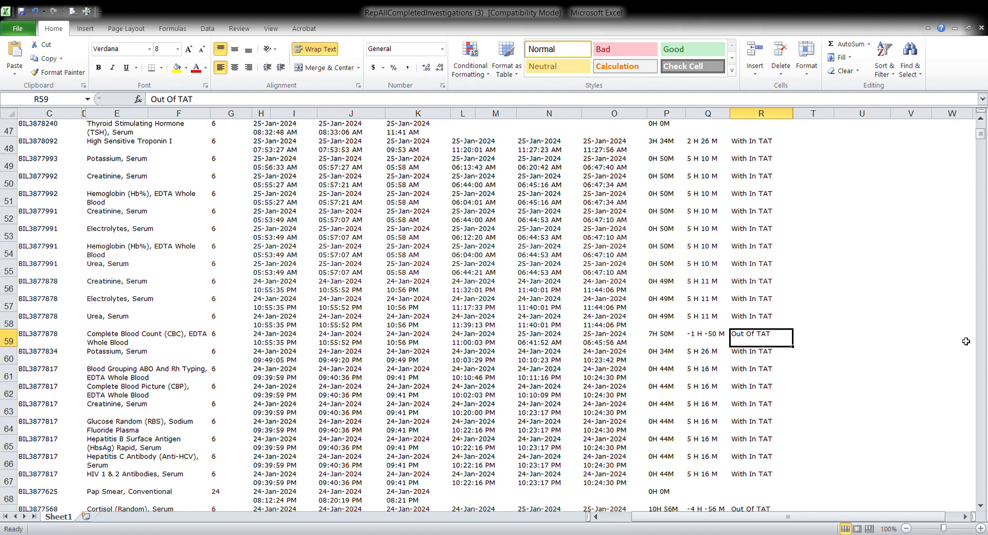
drag(981, 134, 981, 122)
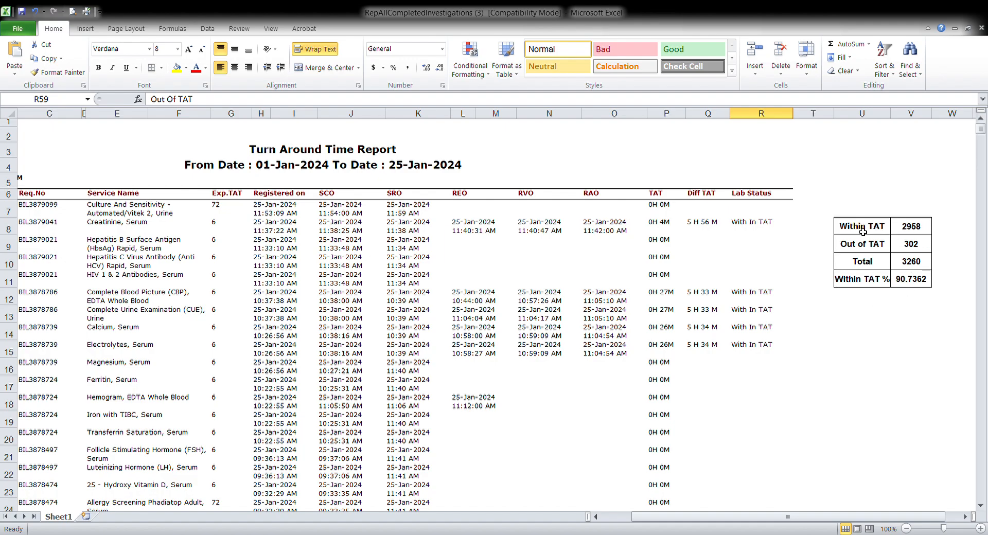
click(856, 320)
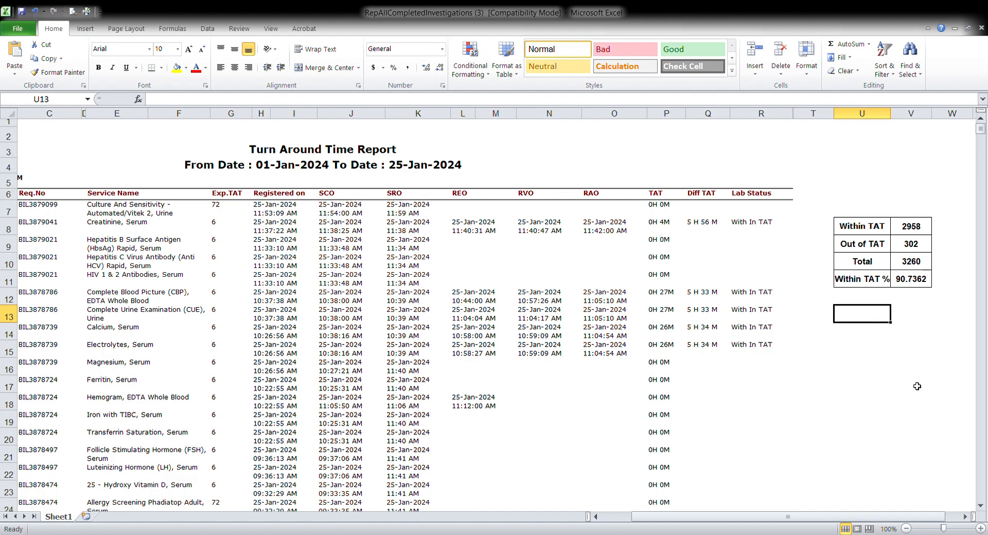
text(Within TAT)
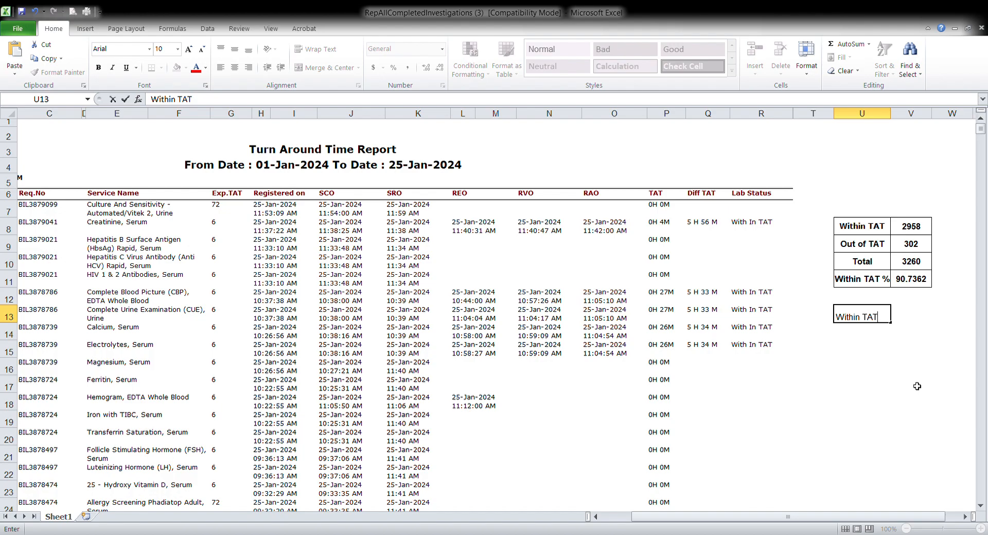
key(Tab)
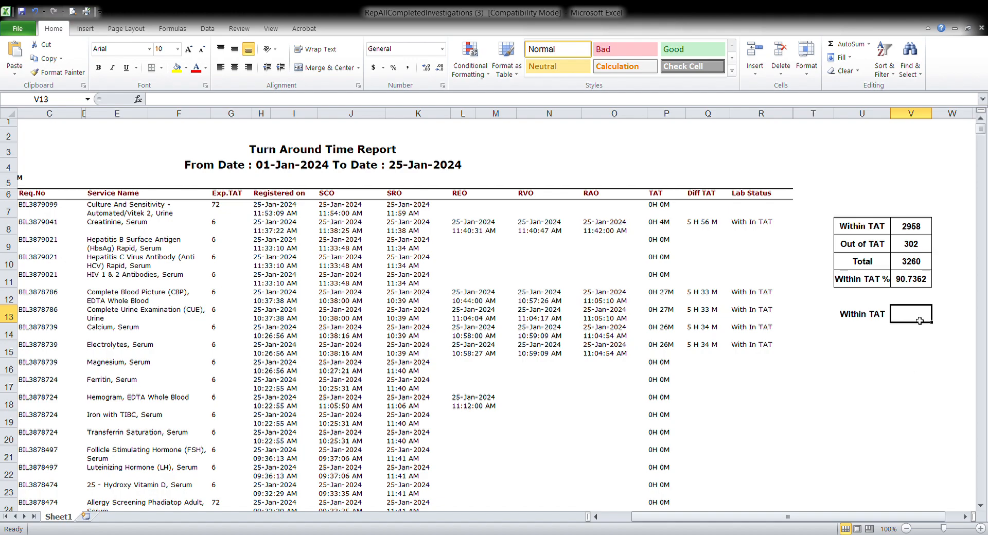
Start a COUNTIF formula in V13 using the Lab Status range R7:R3319
text(=)
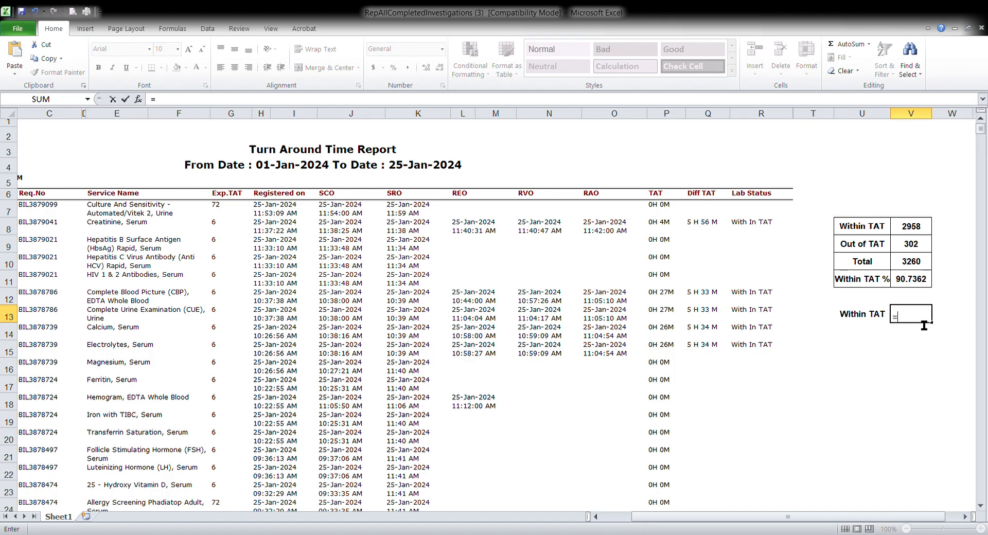
text(countif()
click(760, 210)
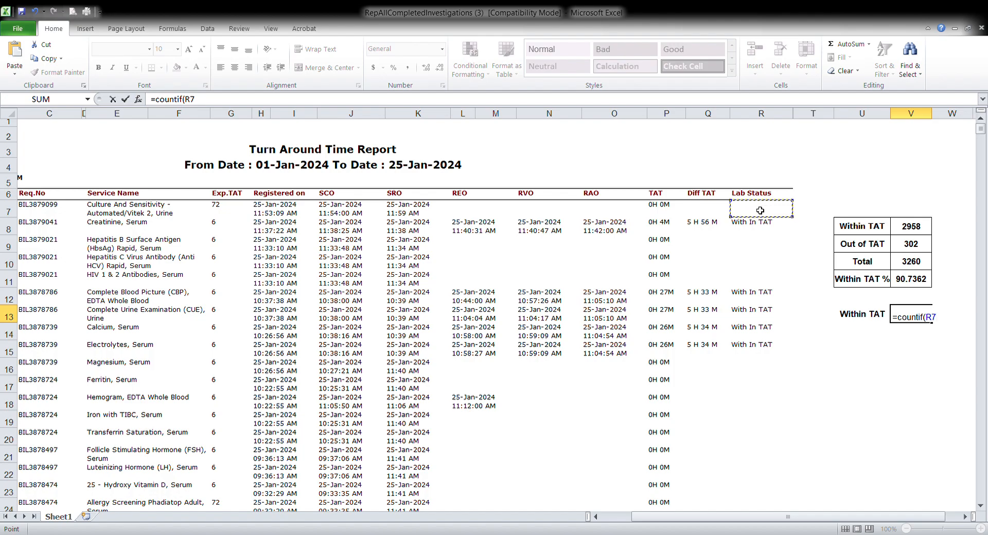
key(F8)
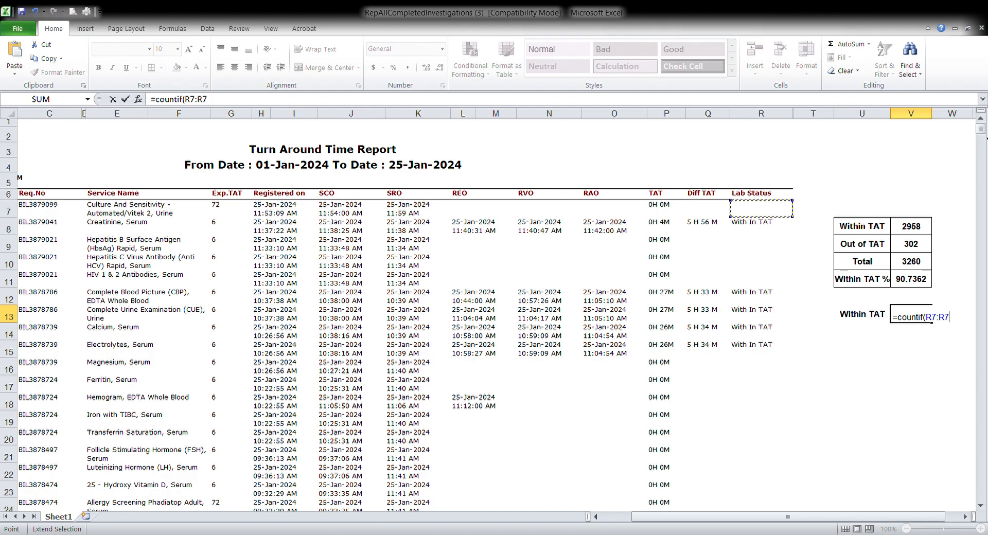
drag(983, 133, 983, 502)
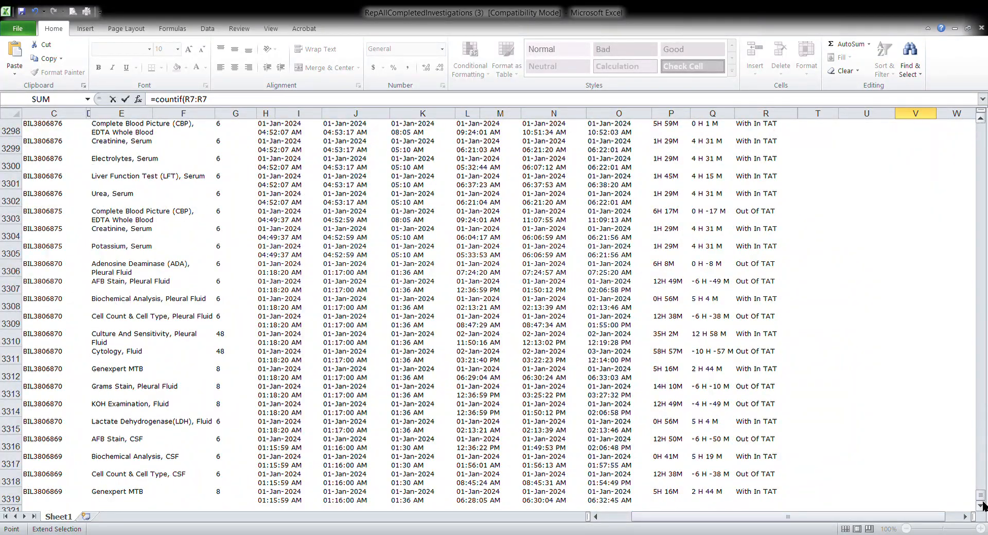
click(980, 507)
click(980, 507)
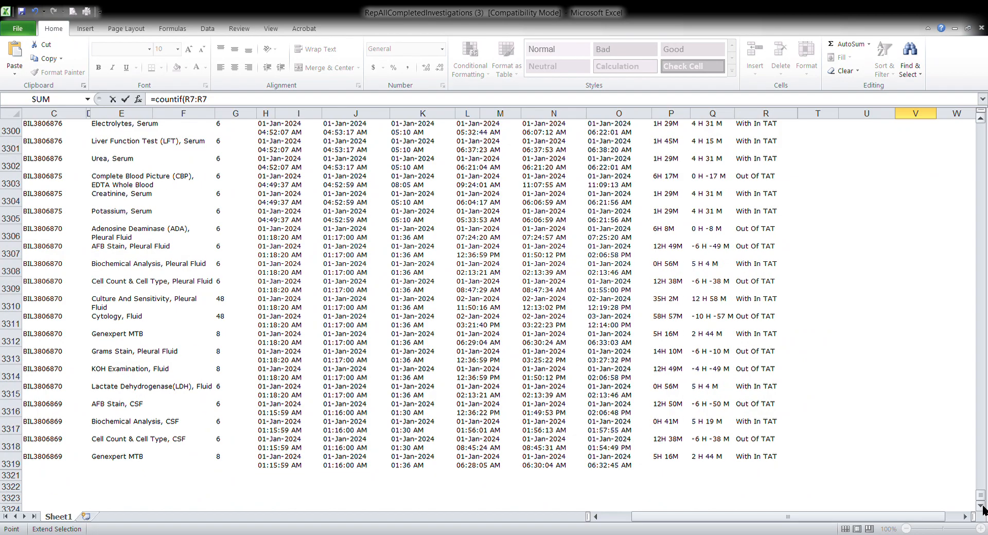
click(981, 506)
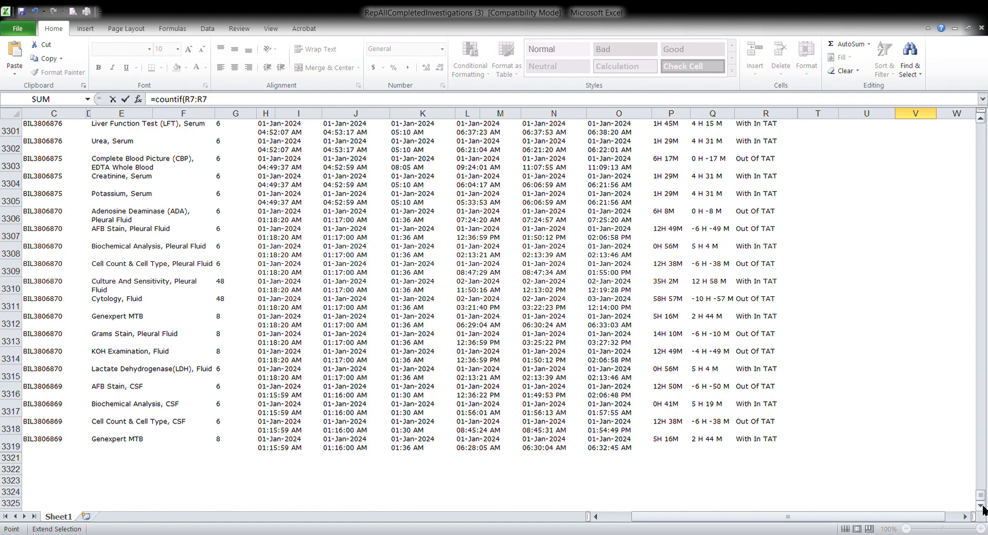
click(762, 443)
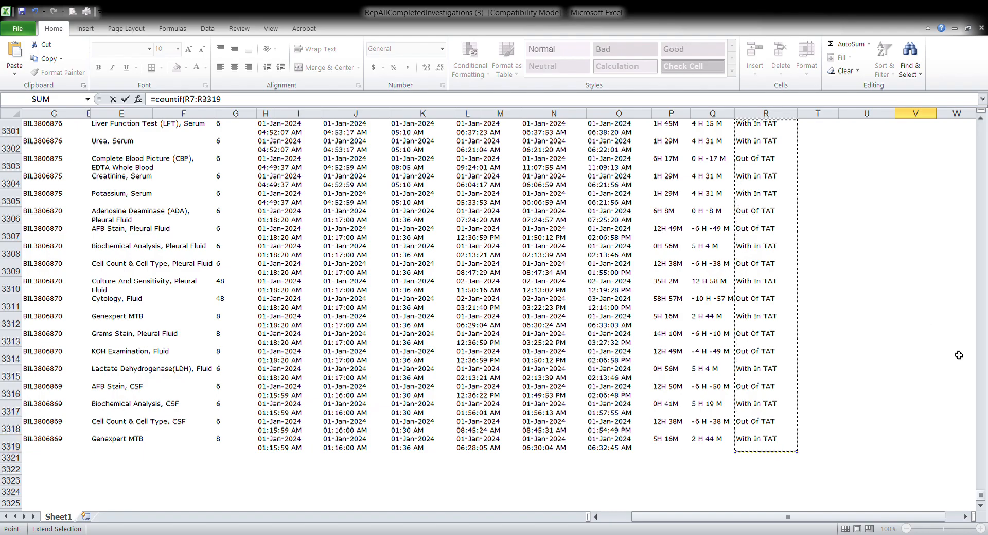
drag(980, 495, 983, 117)
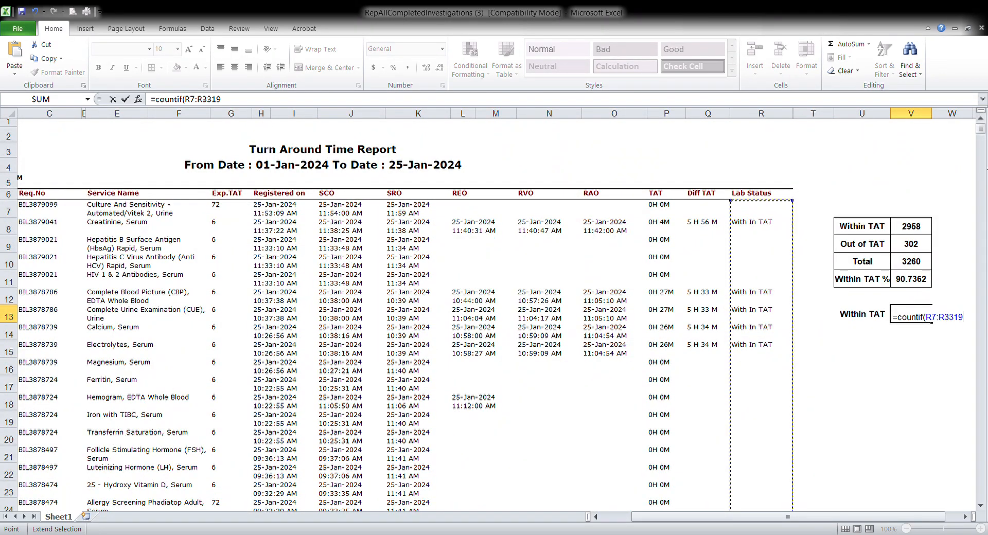
text(,)
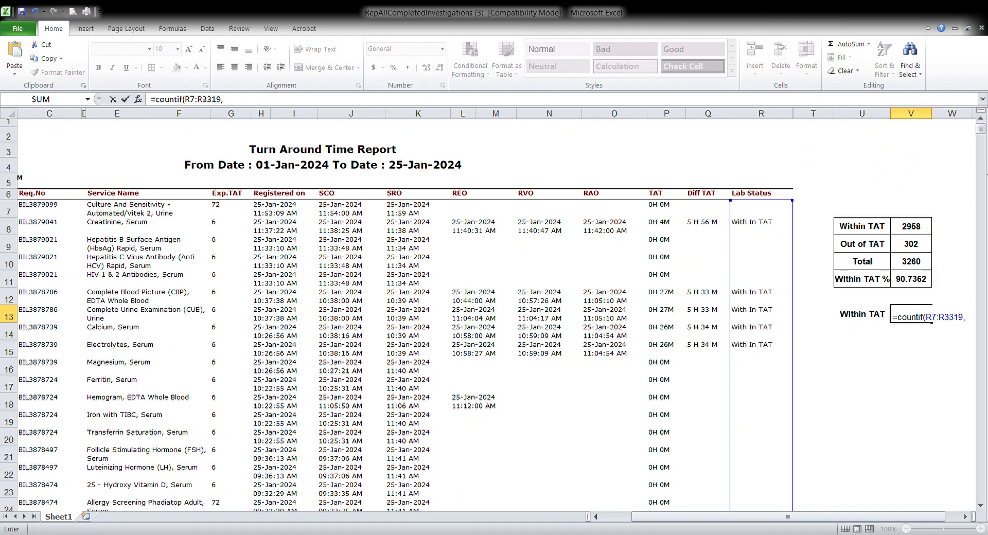
Complete the V13 formula with the criterion "With In TAT" and confirm it
click(965, 516)
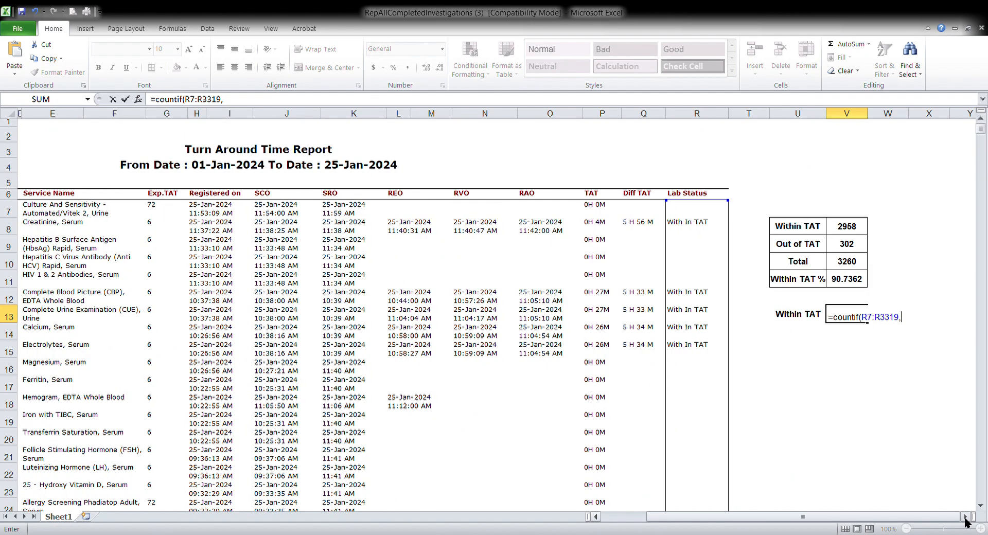
click(965, 516)
click(965, 517)
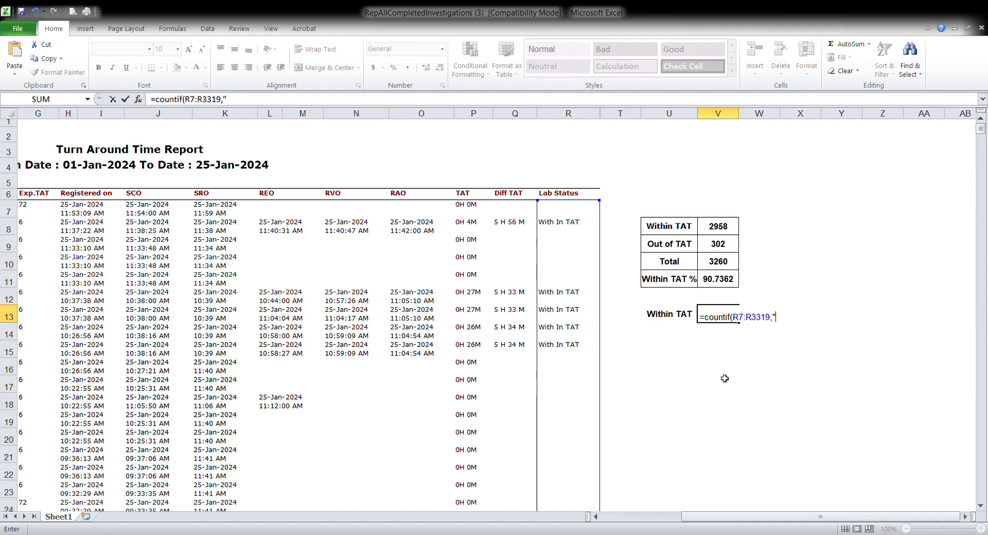
text(With In TAT")
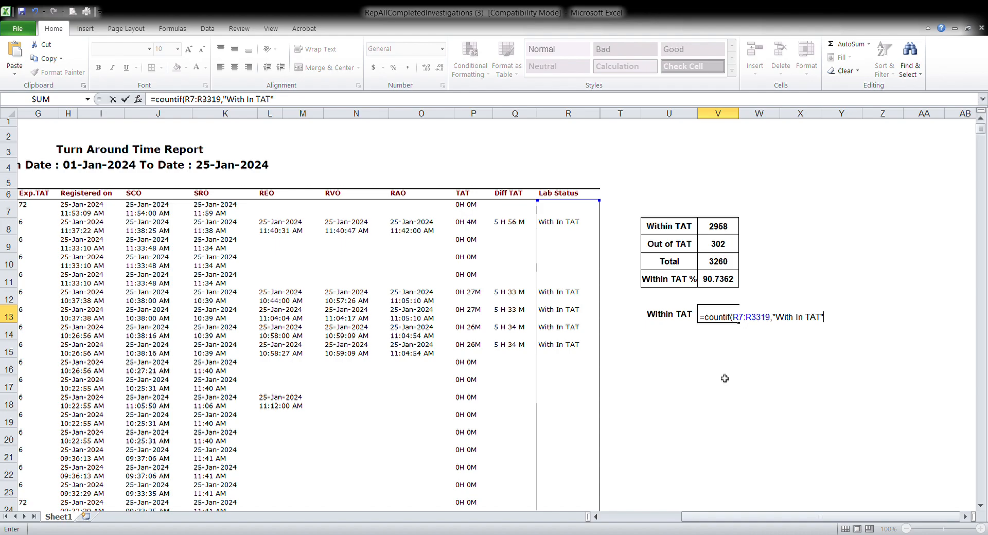
text())
key(Return)
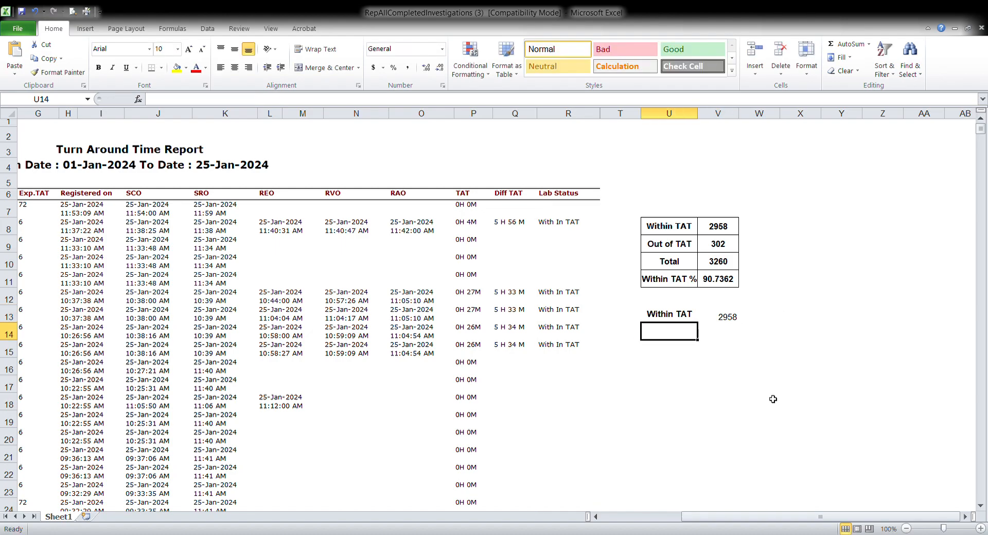
Enter the label Out of TAT in cell U14
click(733, 323)
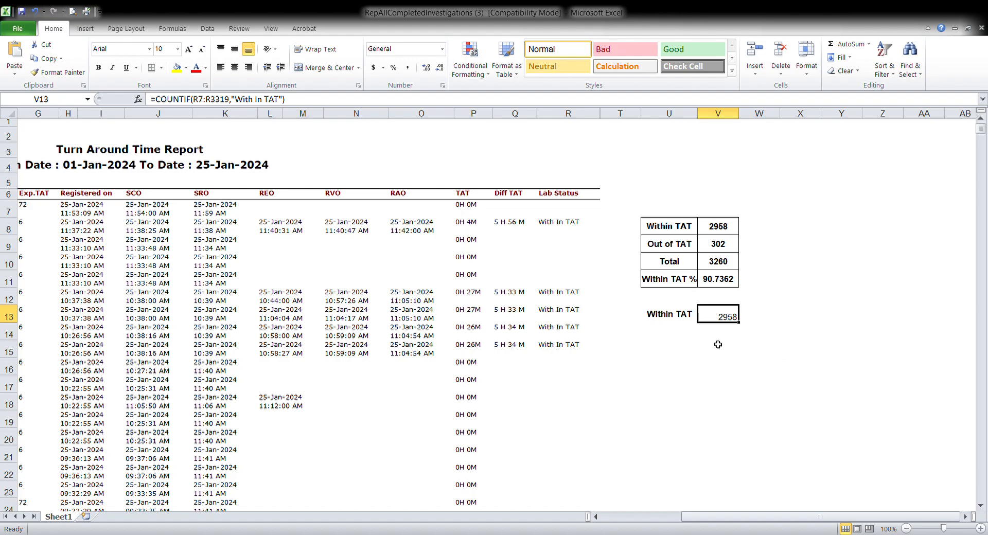
click(685, 332)
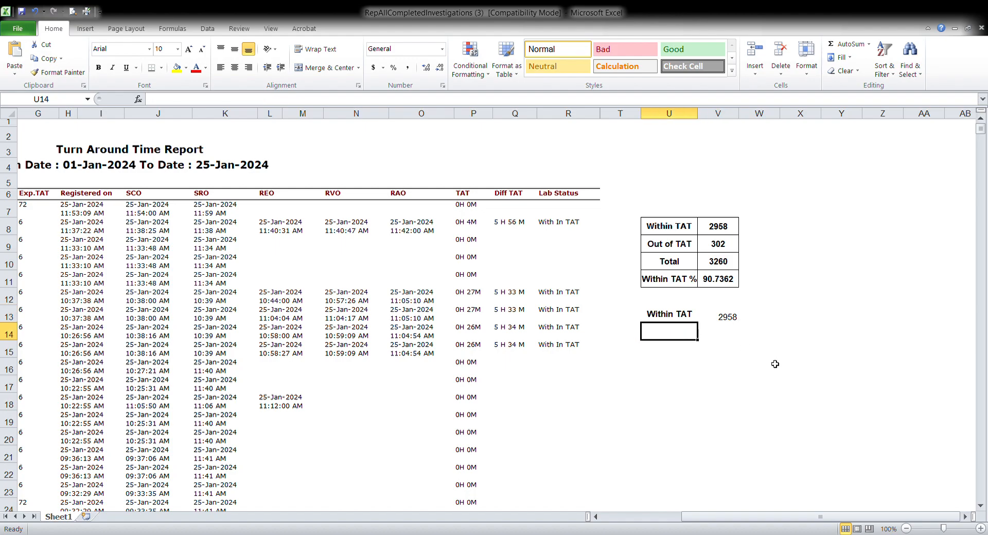
text(Out of )
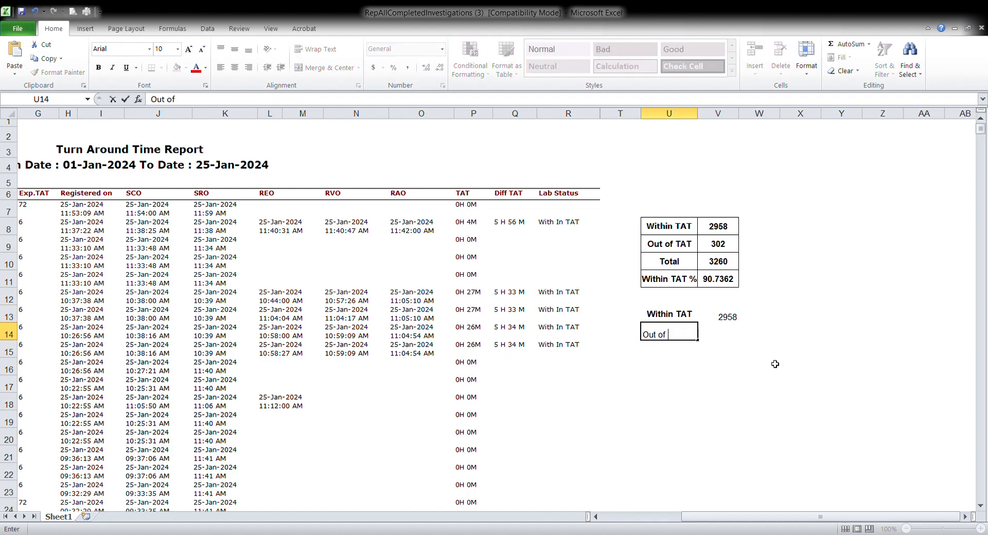
text(TAT)
key(Tab)
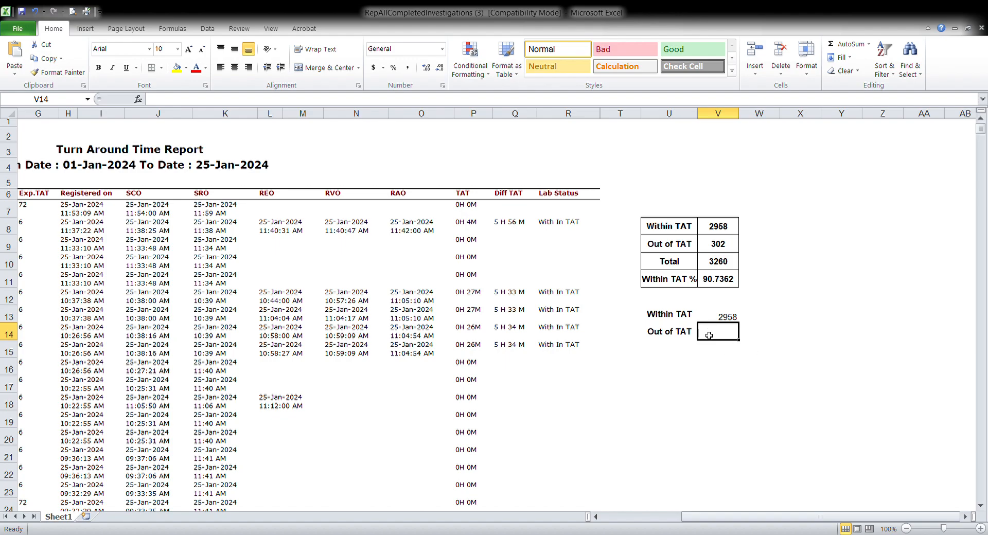
Start a COUNTIF formula in V14 using the Lab Status range R7:R3319
double_click(735, 325)
text(=)
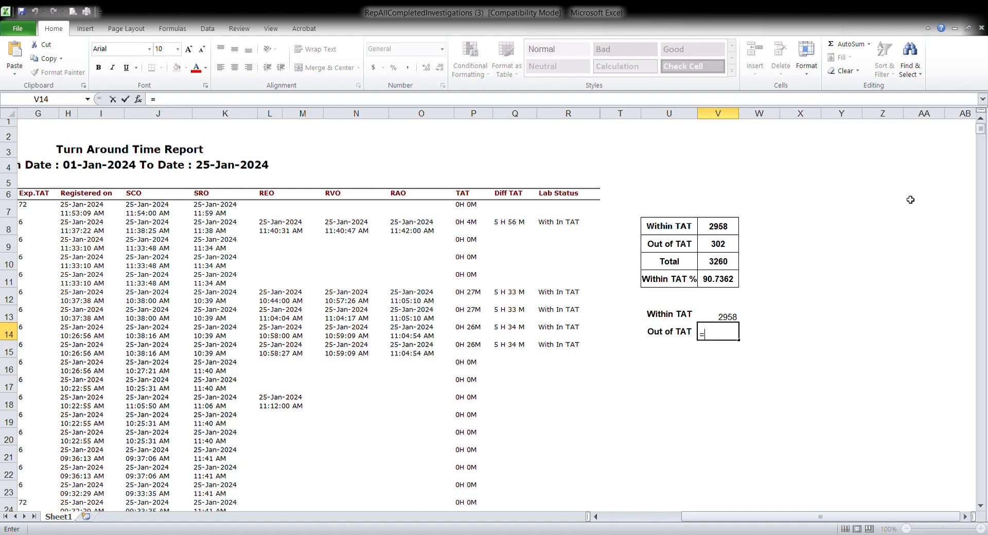
text(cou)
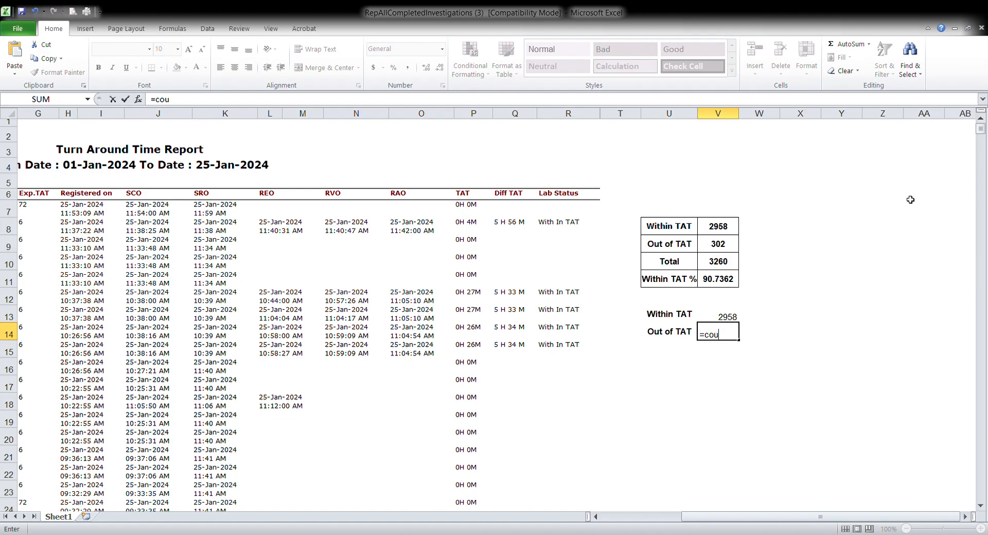
text(ntif()
click(565, 209)
key(F8)
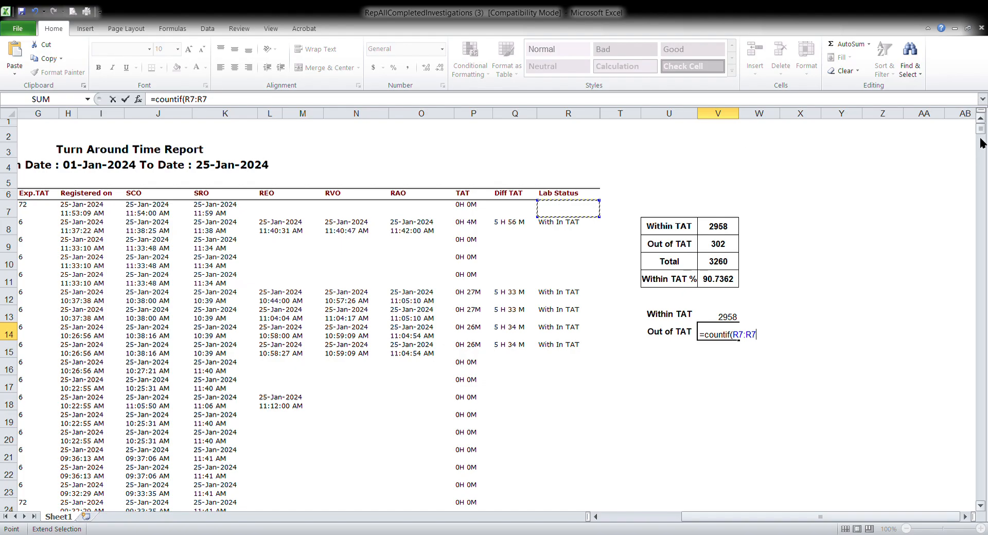
drag(980, 129, 985, 184)
drag(983, 209, 981, 502)
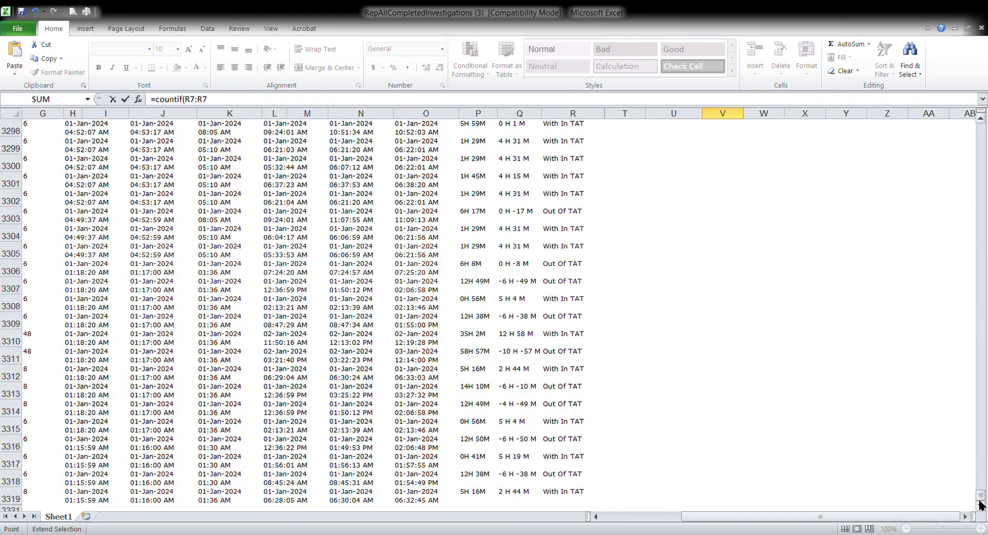
click(981, 506)
click(982, 506)
click(560, 461)
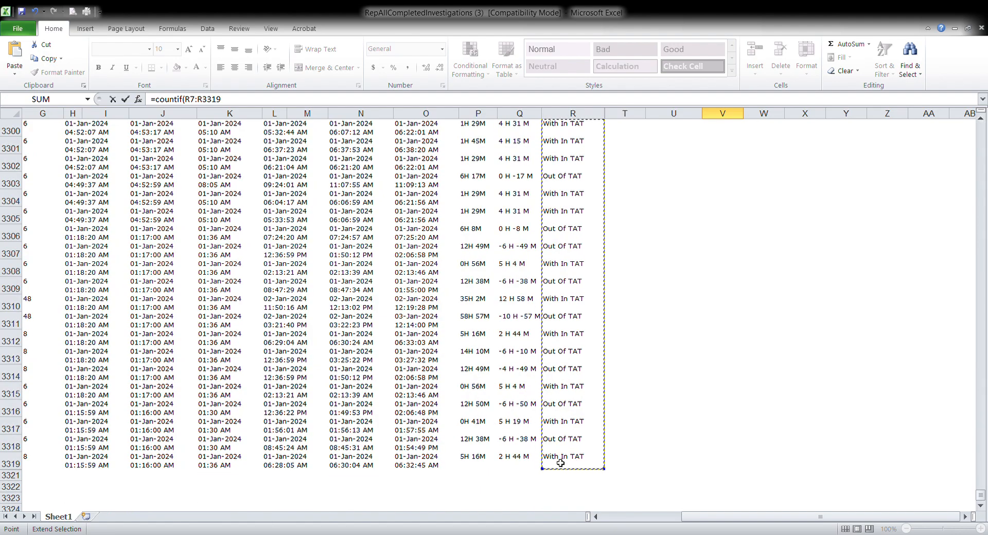
drag(983, 495, 980, 130)
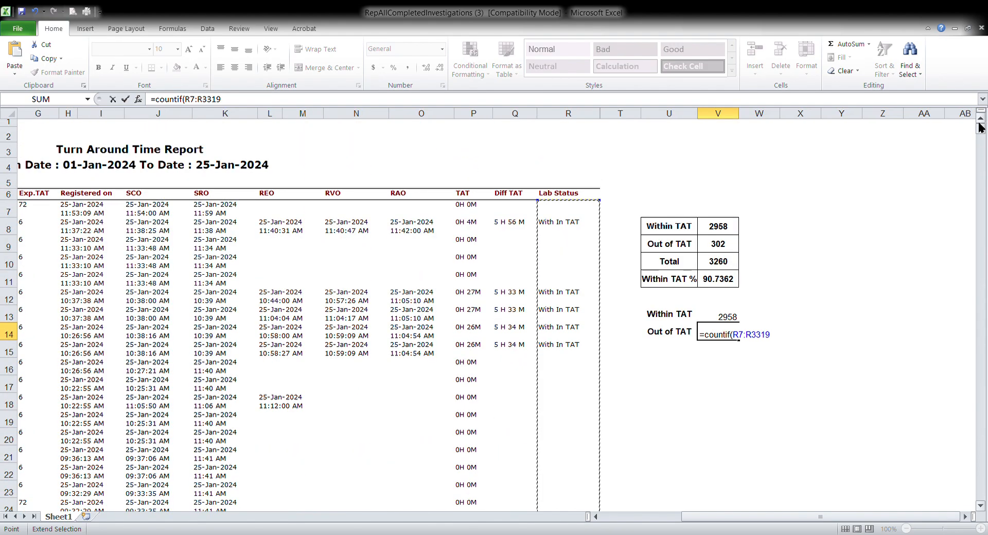
Complete the V14 formula with the criterion "Out of TAT" and confirm it
text(,)
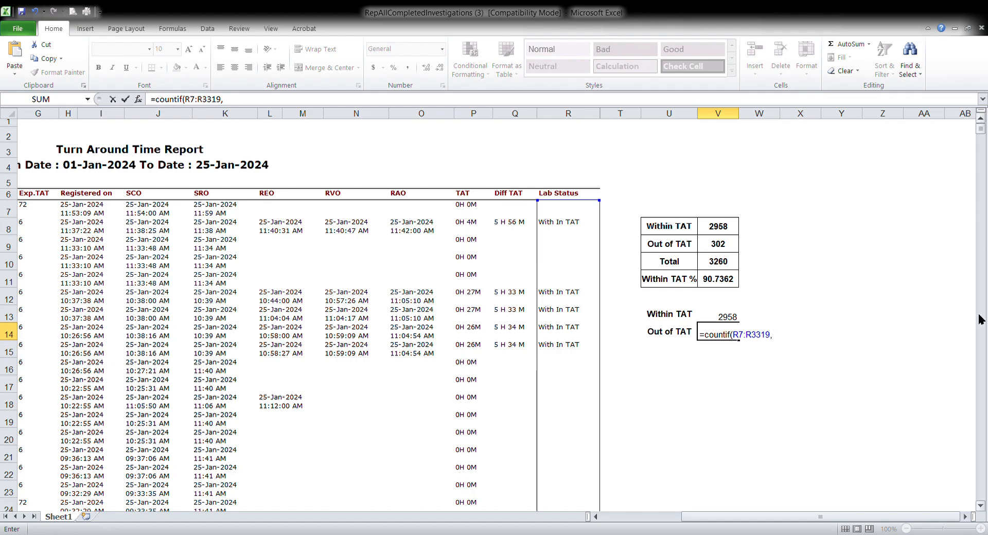
scroll(985, 509, down, 5)
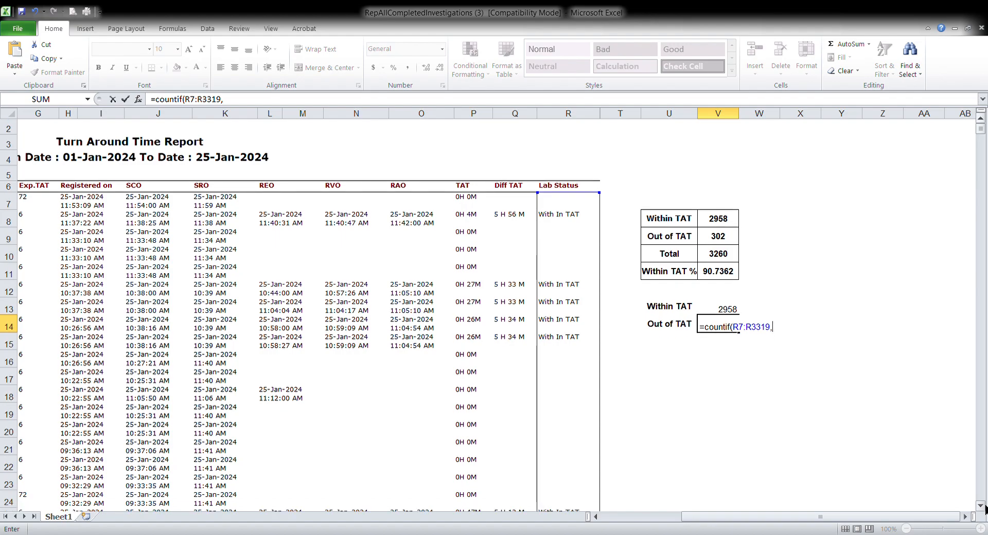
scroll(984, 509, down, 4)
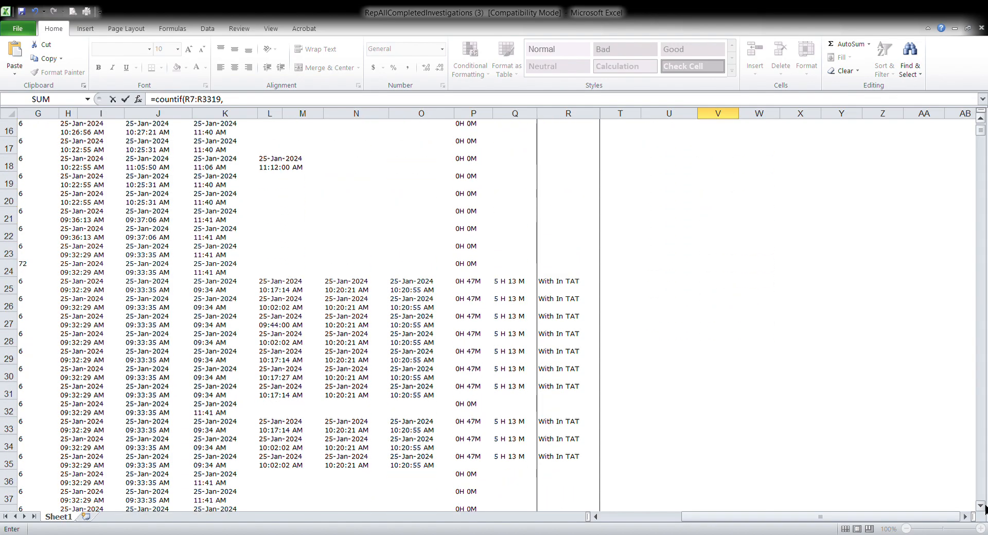
scroll(984, 509, down, 6)
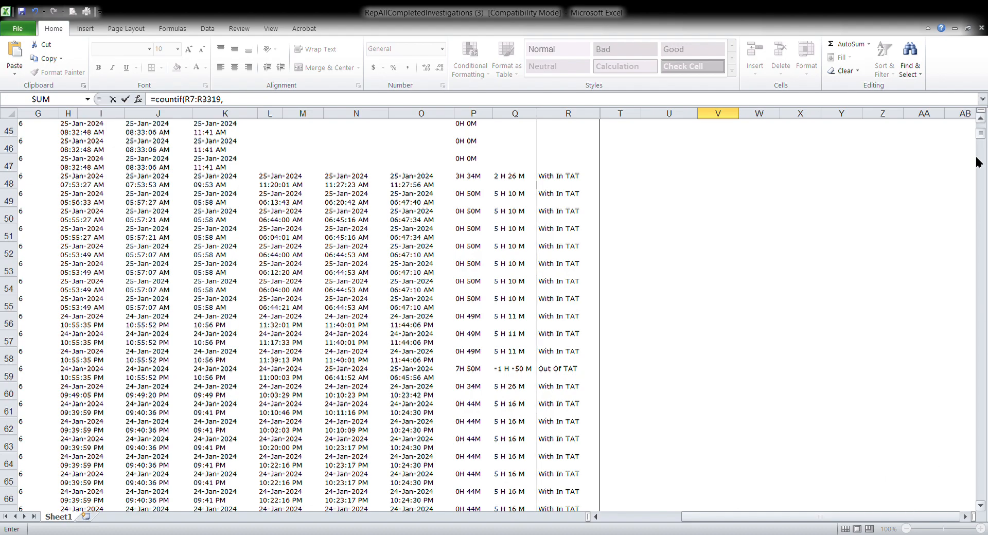
scroll(981, 139, up, 1)
drag(981, 137, 980, 126)
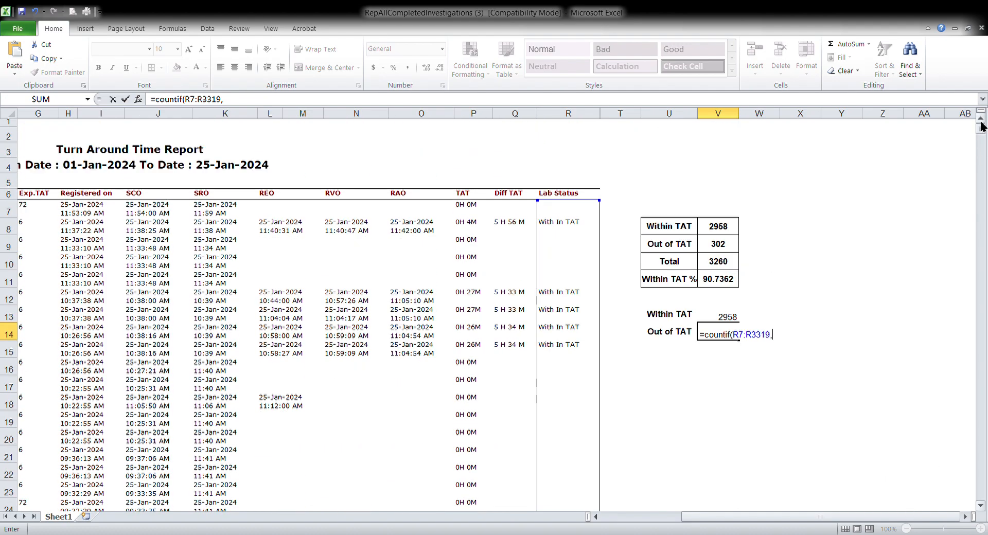
text("Out of TAT)
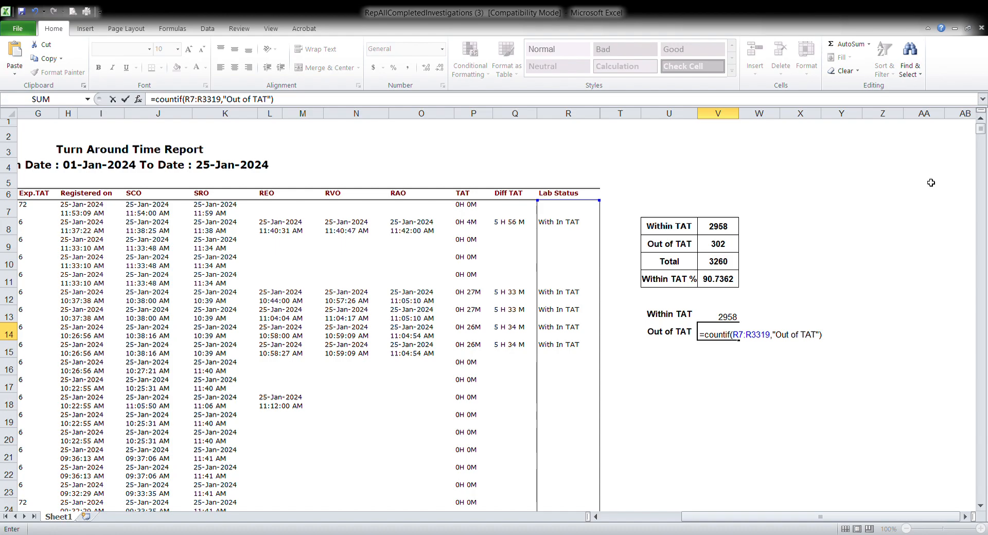
key(Return)
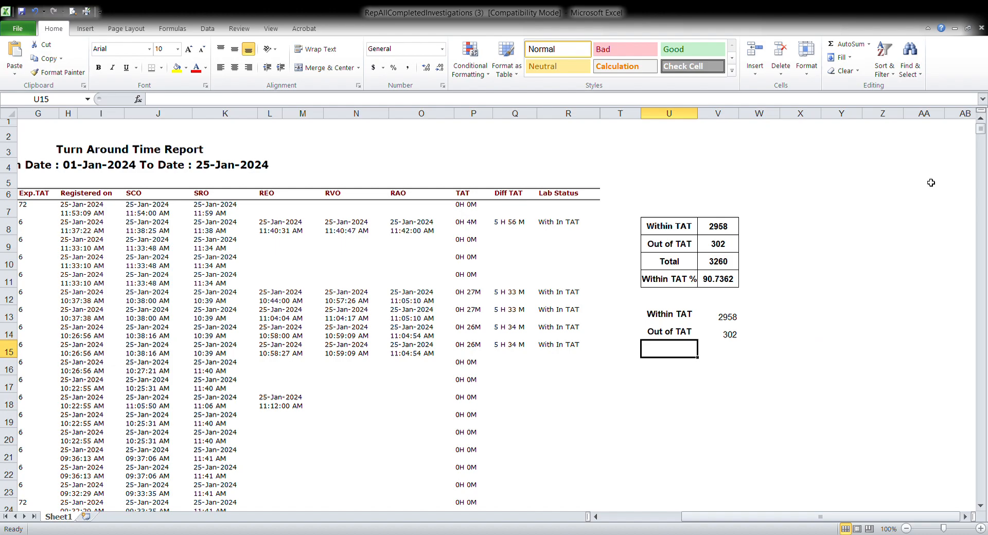
Enter the label Total in U15 and AutoSum the two counts into V15
text(T)
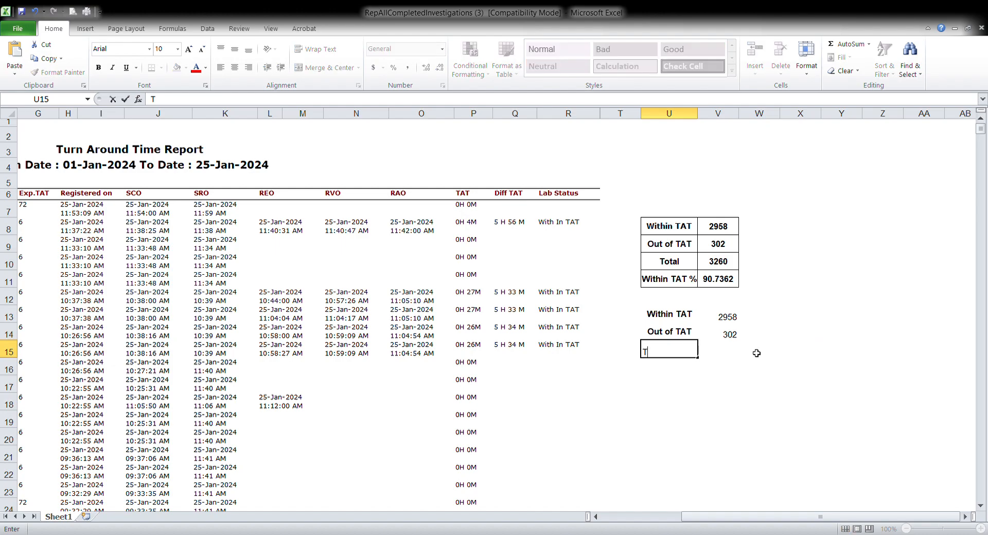
text(otal)
drag(732, 320, 724, 357)
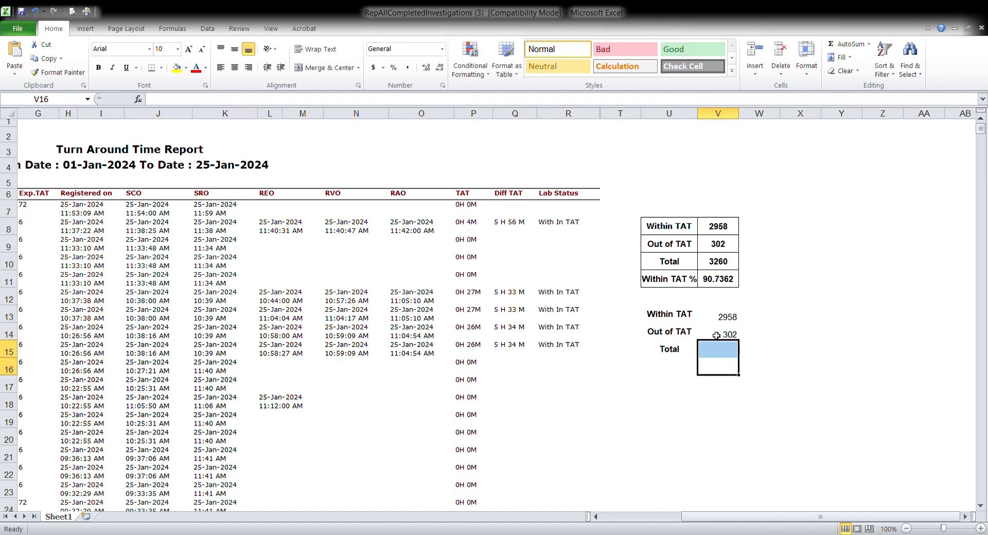
drag(722, 320, 724, 351)
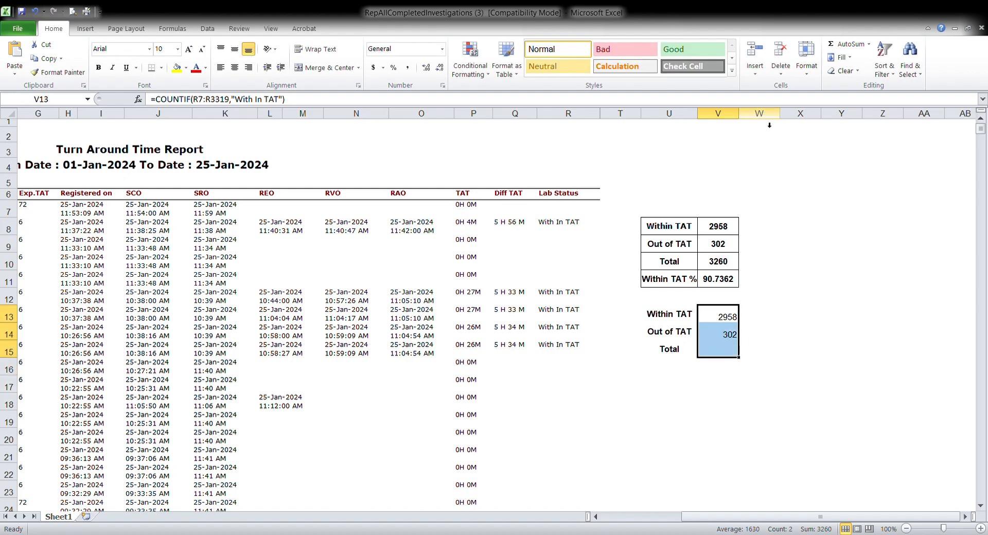
click(842, 46)
Enter the label within TAT % in cell U16
click(670, 366)
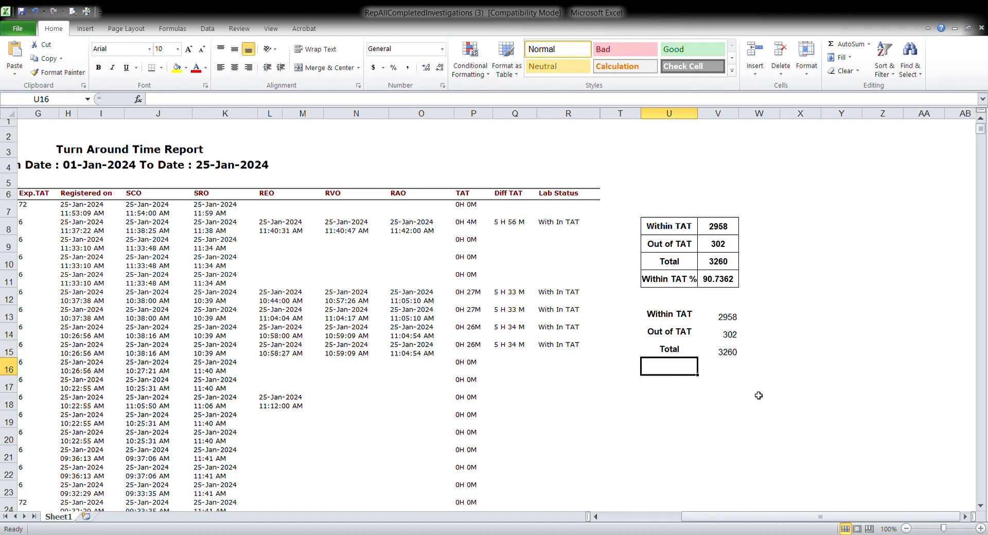
text(within )
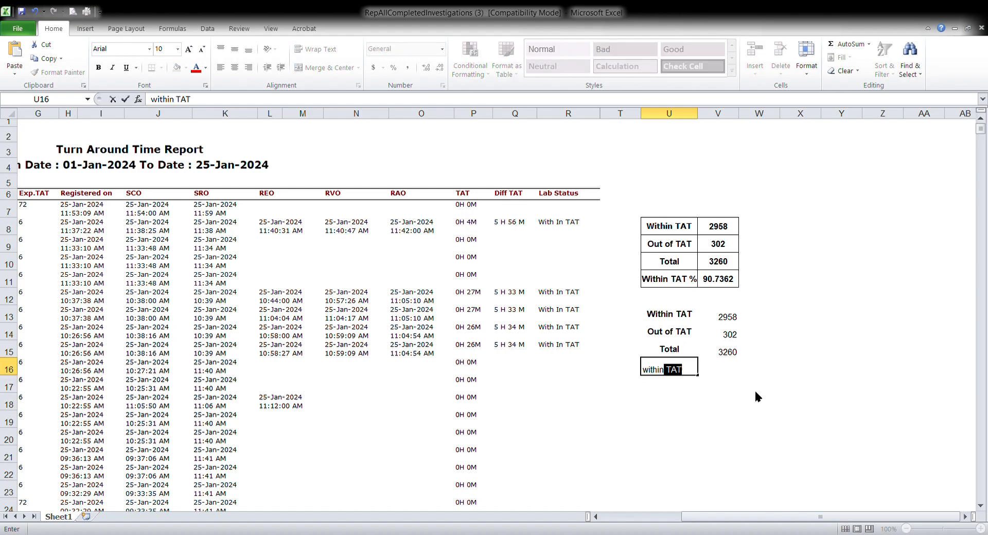
text(TATA)
key(BackSpace)
text(%)
Enter the formula =(V13/V15)*100 in V16 to calculate the within-TAT percentage
click(737, 374)
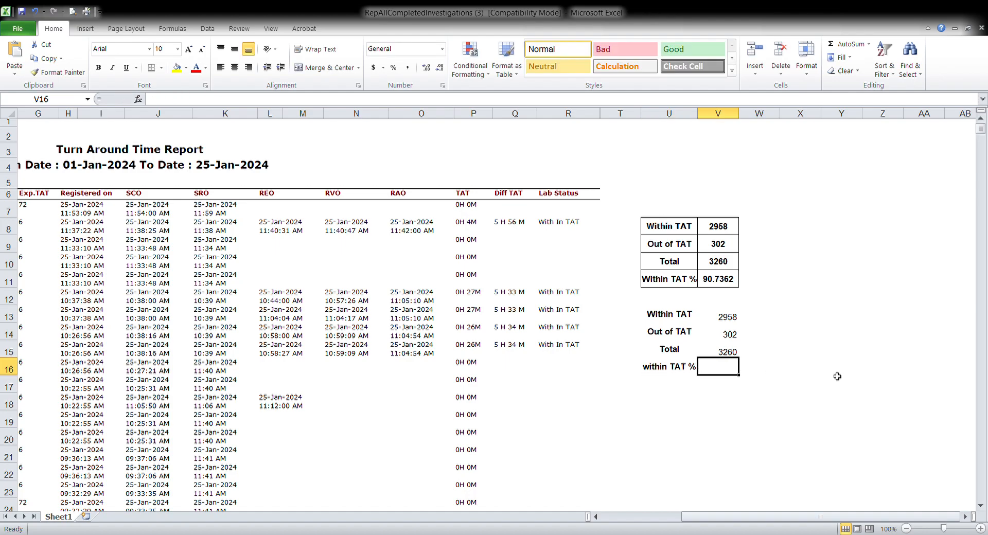
text(=)
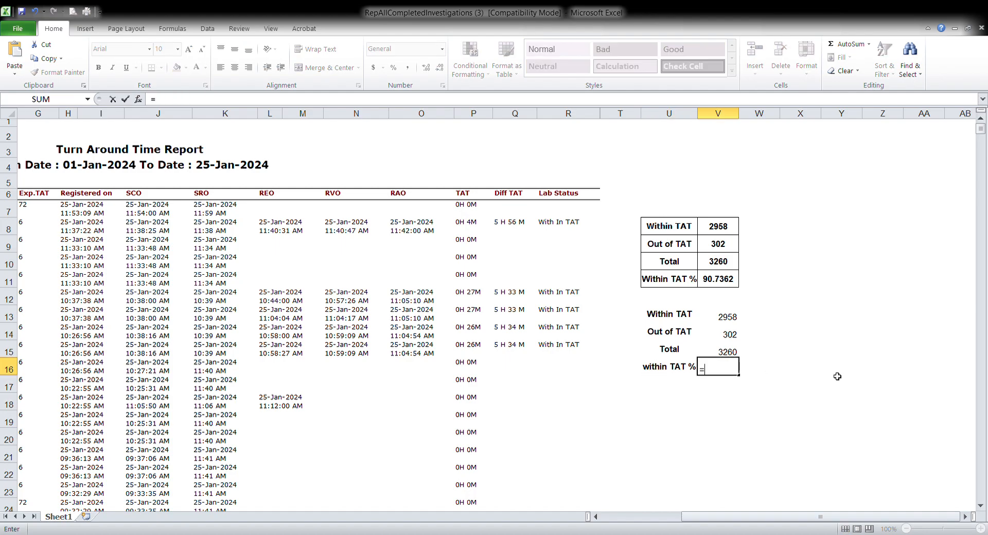
text(()
click(729, 317)
text(/)
click(731, 353)
text())
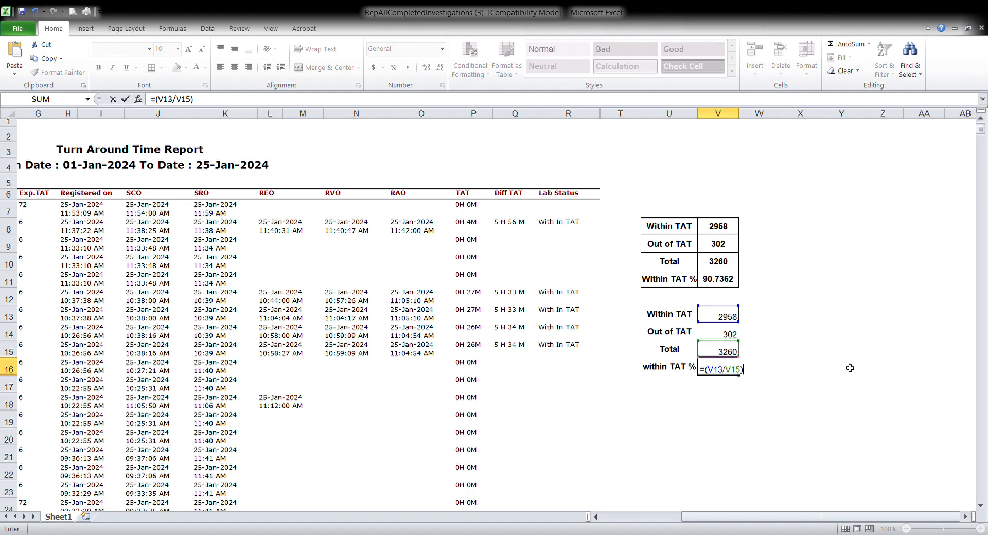
text(*100)
key(Return)
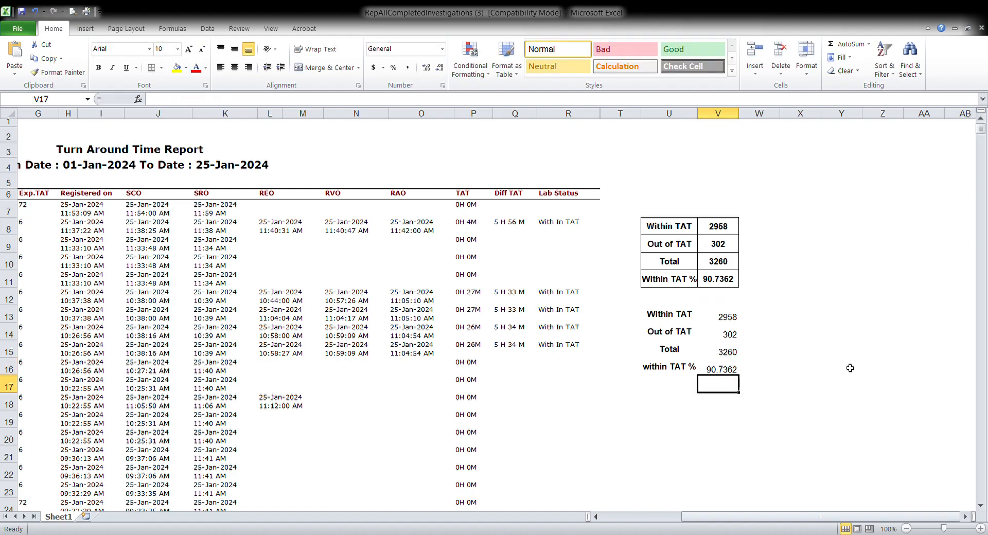
Bold the values in V13:V16 and align them to the vertical middle
drag(730, 318, 731, 365)
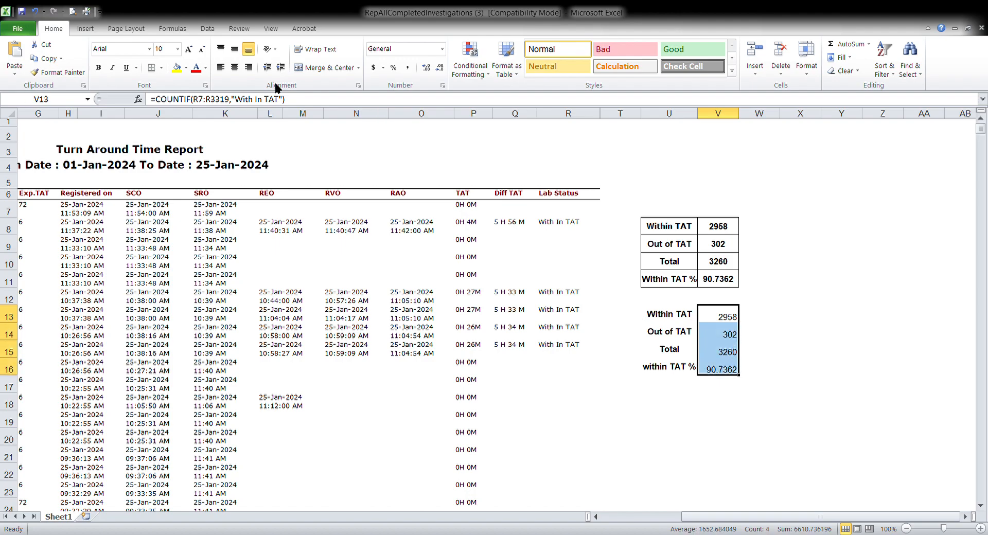
click(102, 68)
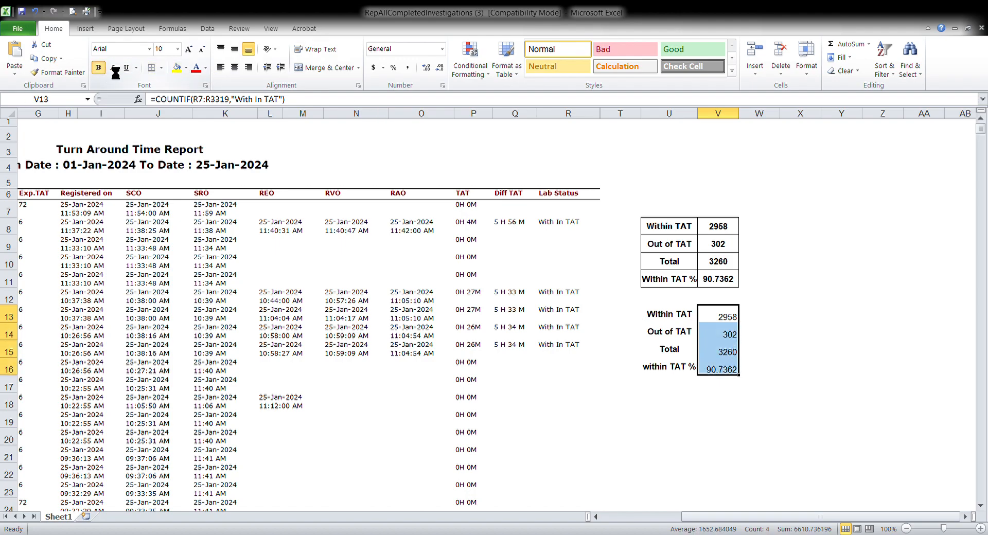
click(238, 53)
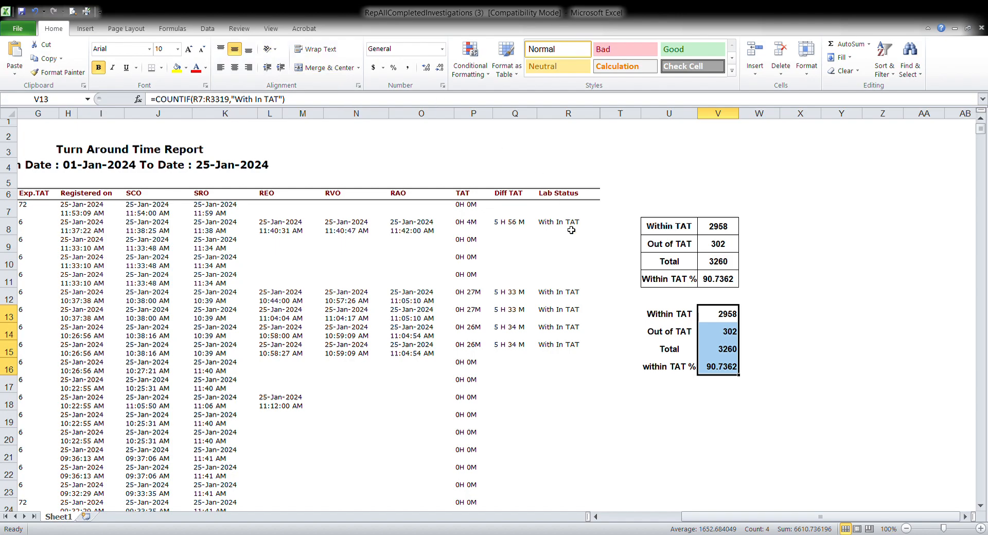
Apply all borders to the new summary block U13:V16
drag(663, 318, 720, 371)
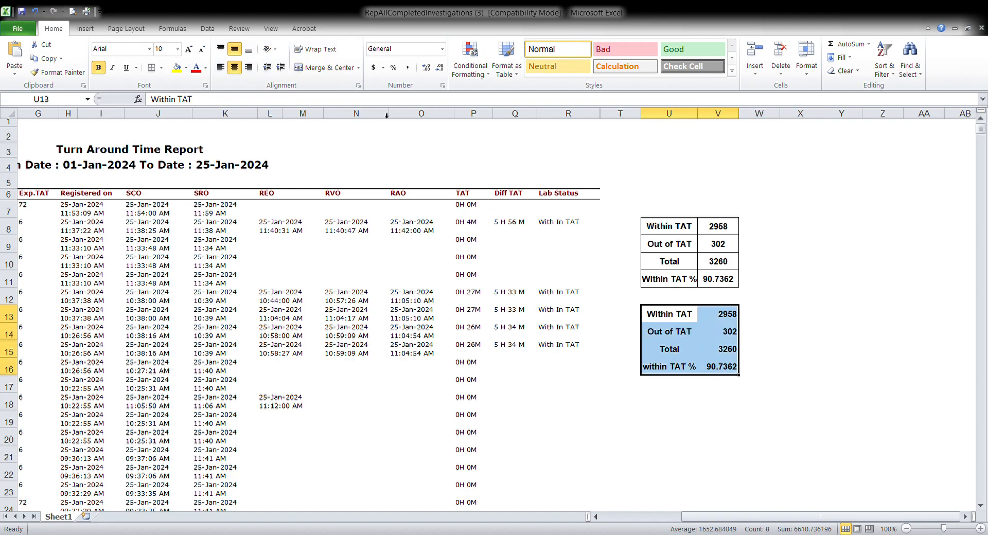
click(161, 69)
click(192, 171)
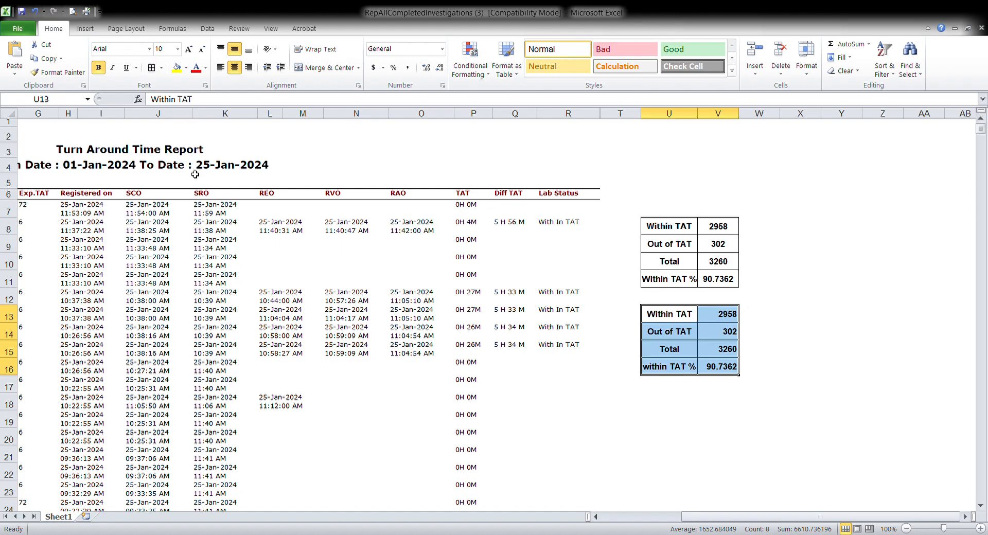
Center the contents of the summary block U13:V16
click(236, 52)
click(235, 51)
click(235, 72)
click(840, 282)
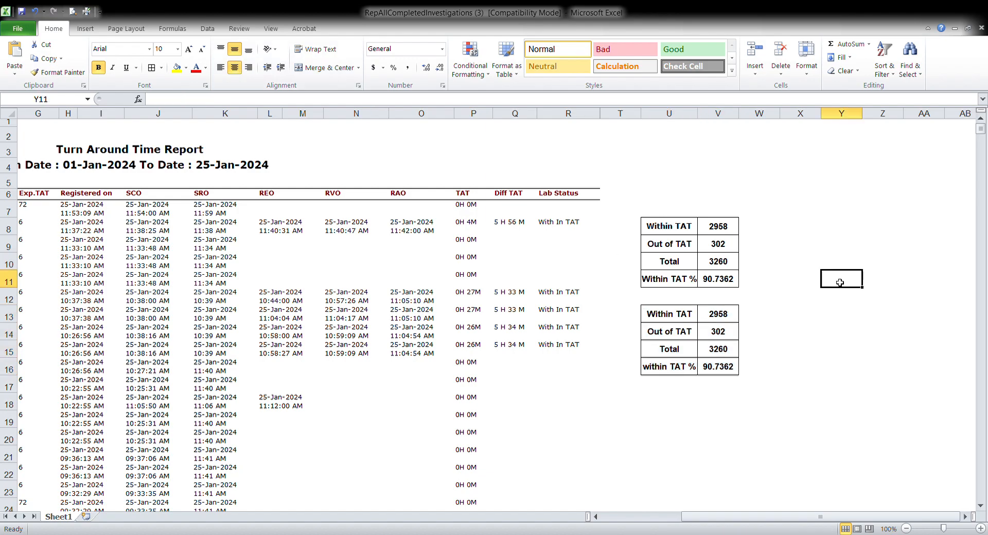